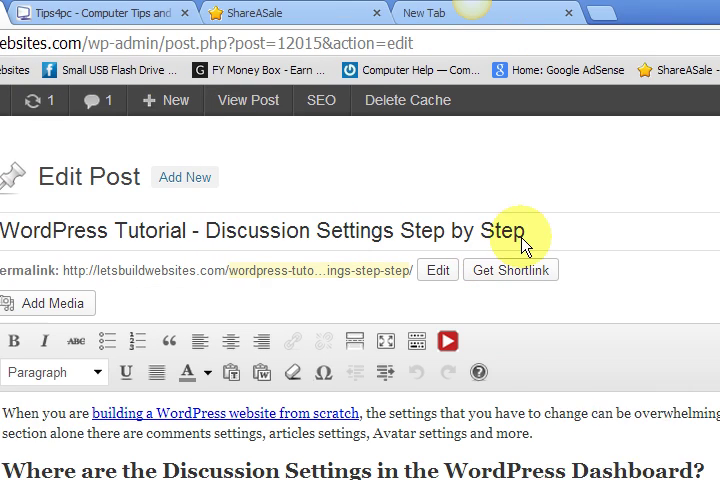
scroll(437, 330, down, 3)
scroll(437, 330, down, 3)
scroll(437, 330, down, 3)
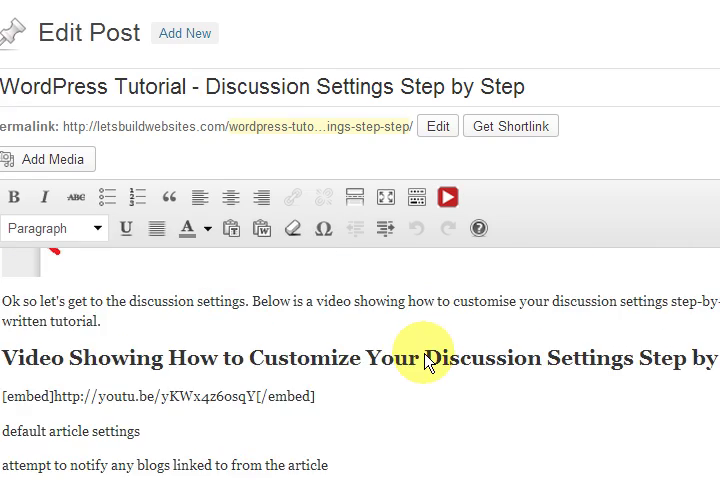
scroll(430, 355, down, 3)
scroll(350, 330, down, 3)
scroll(281, 332, down, 3)
scroll(281, 332, down, 3)
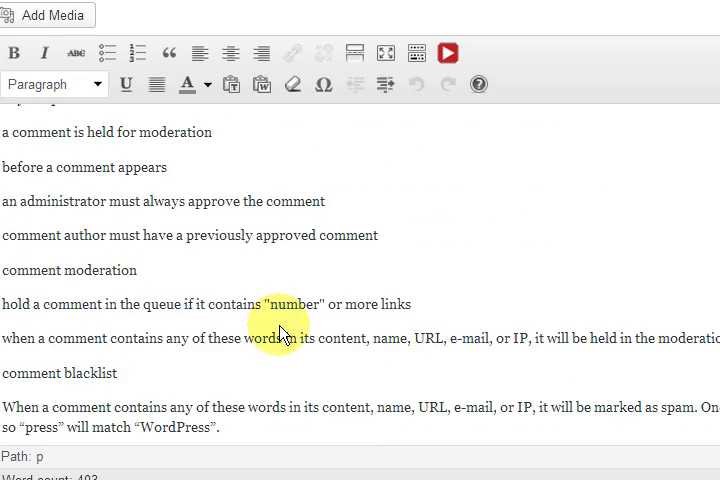
scroll(281, 332, down, 3)
scroll(281, 332, down, 5)
scroll(281, 332, down, 3)
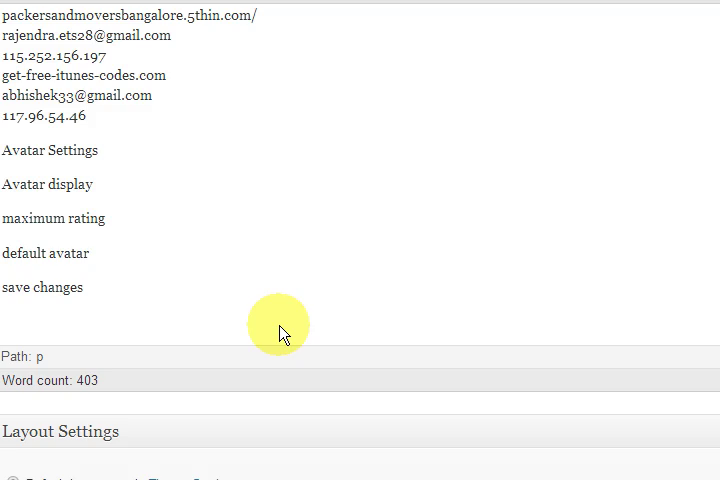
scroll(258, 293, up, 5)
scroll(258, 293, up, 8)
scroll(258, 293, down, 4)
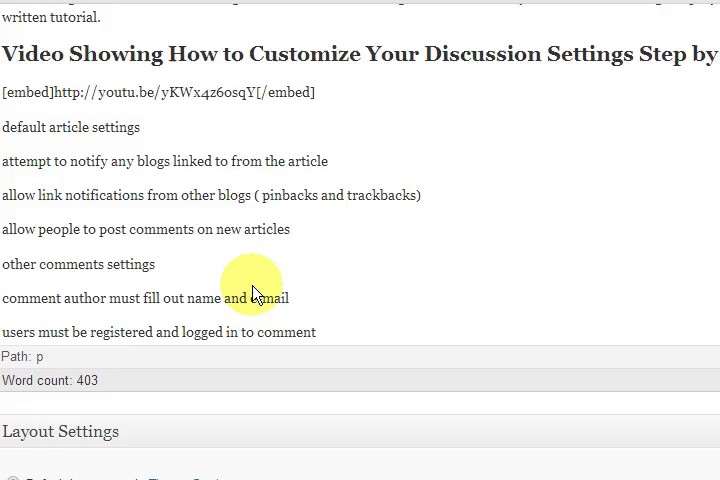
scroll(258, 293, down, 4)
scroll(240, 290, down, 3)
scroll(226, 285, down, 4)
scroll(330, 285, down, 3)
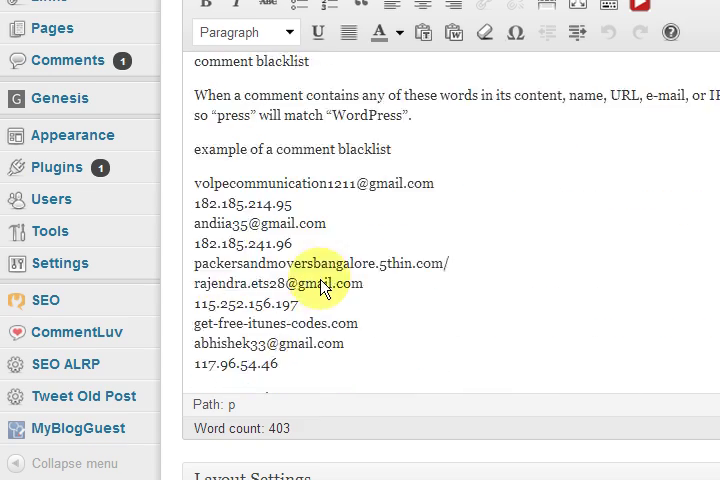
scroll(340, 278, down, 3)
scroll(370, 300, up, 5)
scroll(375, 305, up, 5)
scroll(375, 305, up, 5)
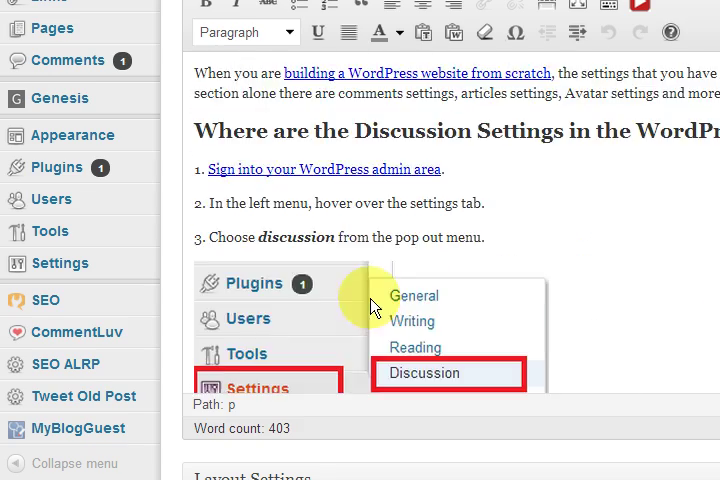
scroll(480, 285, up, 3)
scroll(440, 235, up, 4)
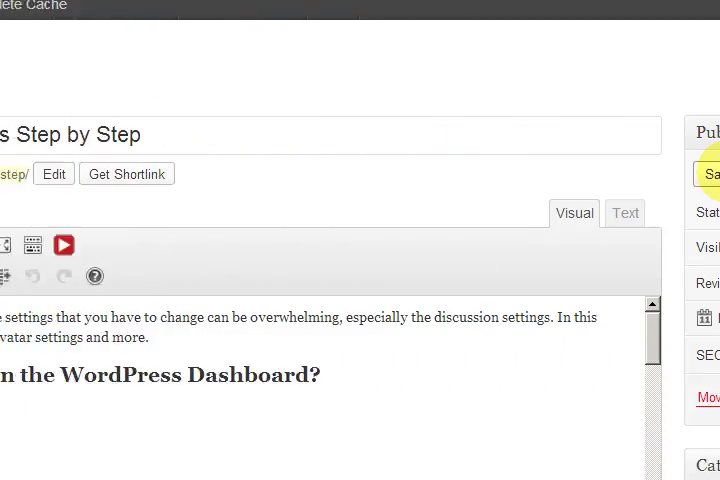
Save the restored Discussion Settings tutorial post as a draft from the Publish box
click(712, 174)
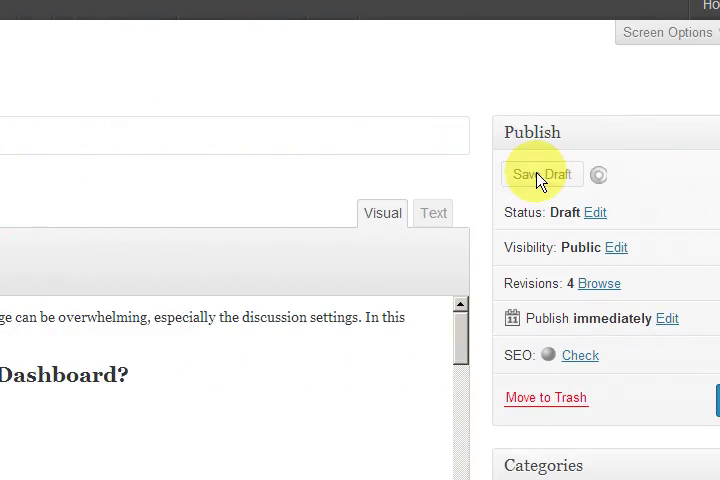
scroll(250, 320, down, 2)
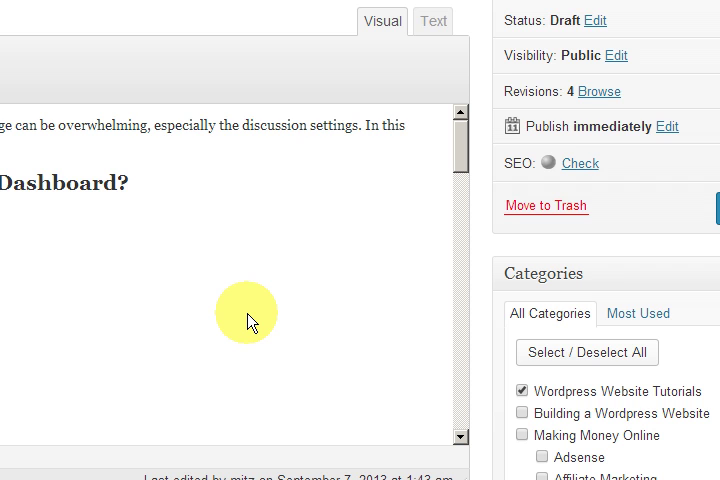
scroll(250, 320, up, 1)
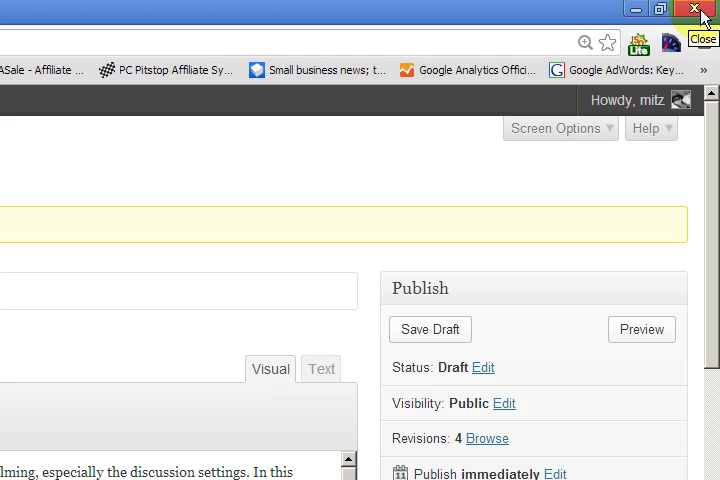
Close the entire Chrome window with its title-bar close button
click(697, 10)
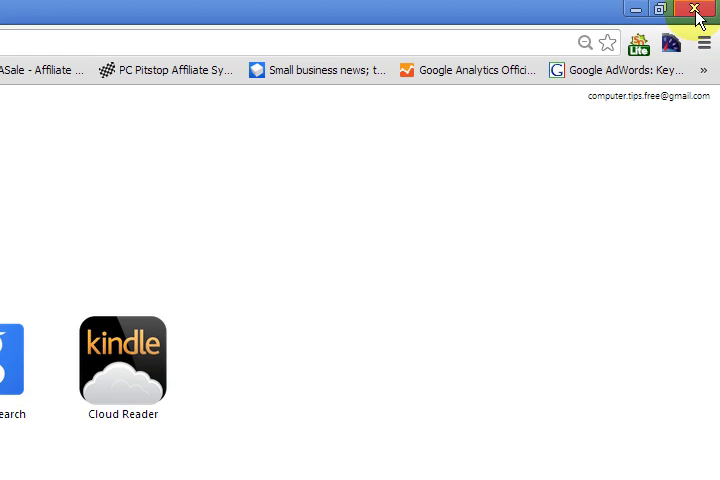
Close the Chrome window again, leaving only the Windows desktop
click(697, 12)
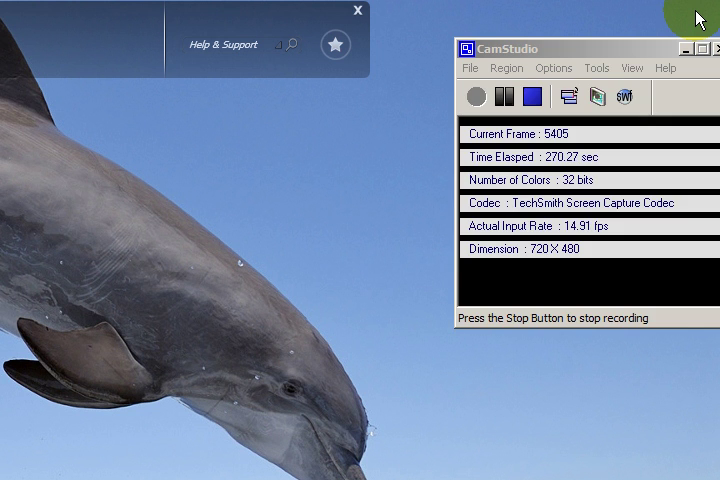